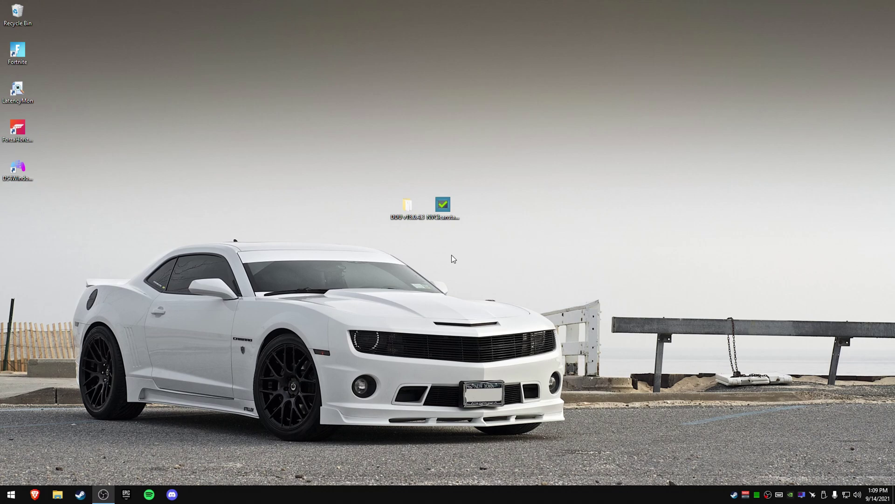
# - Select and then deselect the DDU and NVCleanstall icons on the desktop
pyautogui.moveTo(488, 244); pyautogui.dragTo(357, 173)
pyautogui.click(469, 228)
pyautogui.moveTo(469, 228); pyautogui.dragTo(357, 185)
pyautogui.click(447, 223)
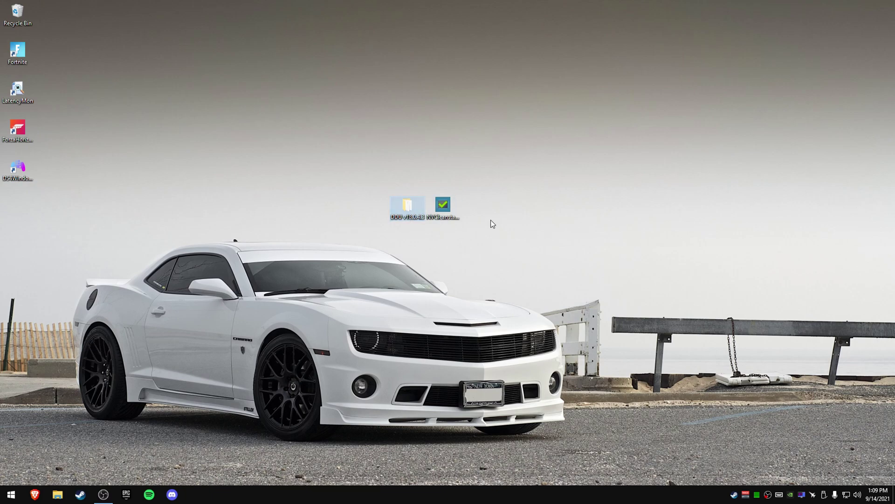
pyautogui.click(442, 203)
pyautogui.moveTo(461, 241); pyautogui.dragTo(426, 187)
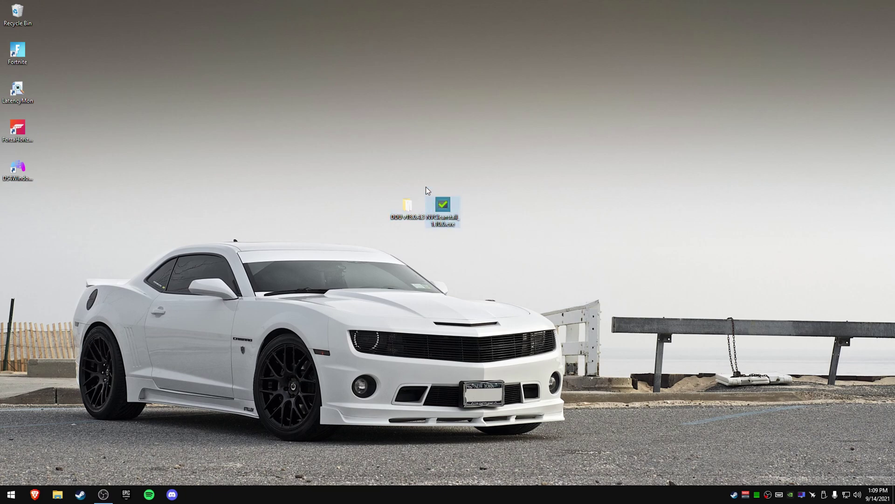
pyautogui.moveTo(460, 236)
pyautogui.mouseDown()
pyautogui.moveTo(427, 185)
pyautogui.moveTo(461, 230)
pyautogui.mouseUp()
pyautogui.click(468, 227)
# - Open the DDU v18.0.4.3 folder and launch Display Driver Uninstaller.exe from it
pyautogui.click(396, 210)
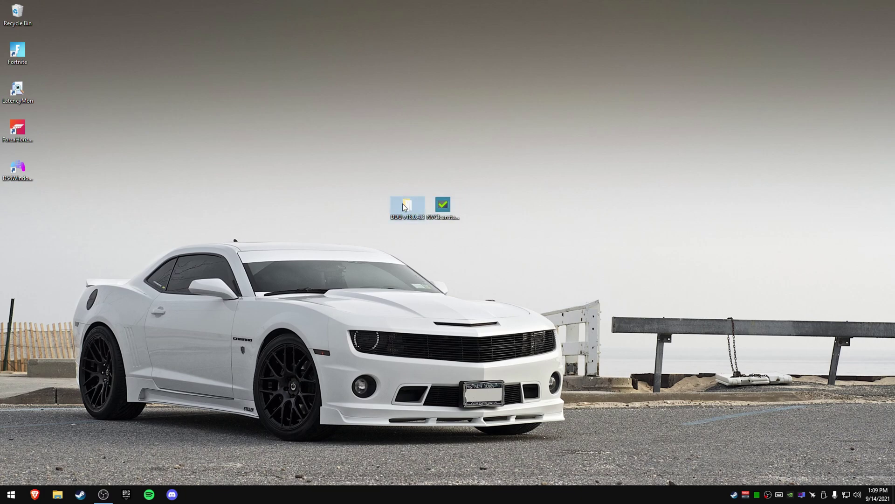
pyautogui.doubleClick(403, 206)
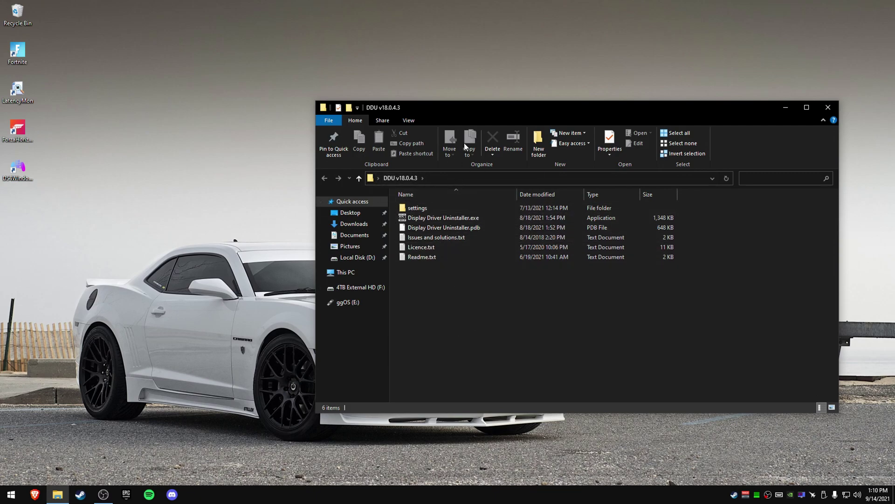
pyautogui.moveTo(485, 112); pyautogui.dragTo(376, 113)
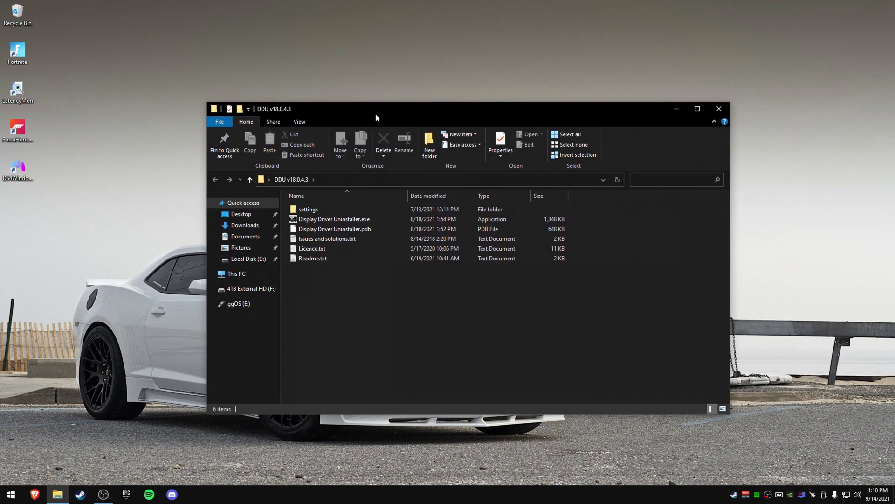
pyautogui.doubleClick(443, 217)
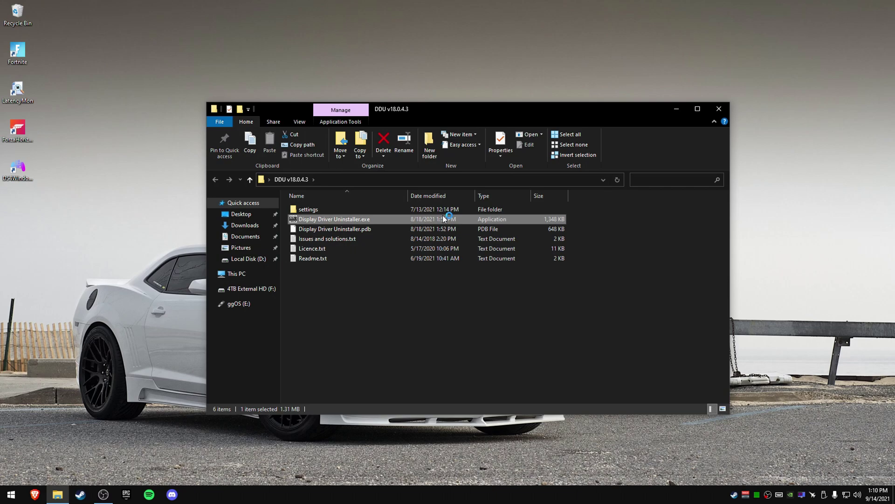
# - Dismiss both DDU startup notices and look over the Options window's cleanup checkboxes
pyautogui.click(508, 280)
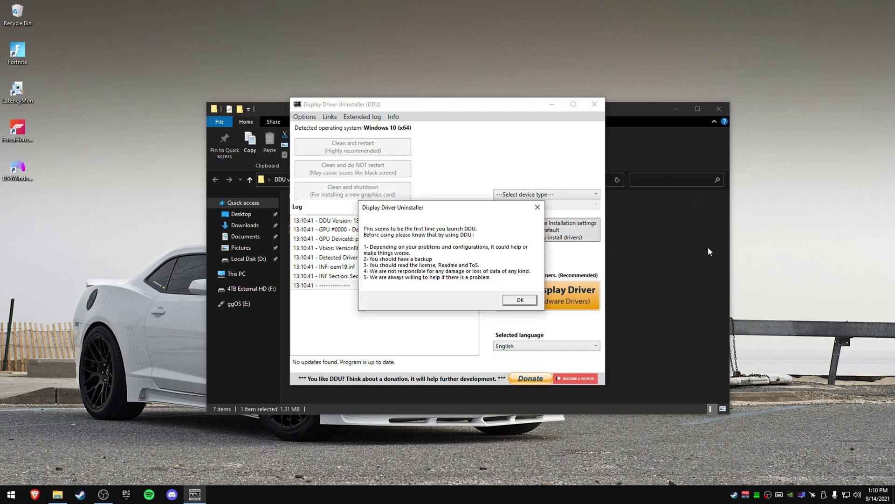
pyautogui.click(526, 299)
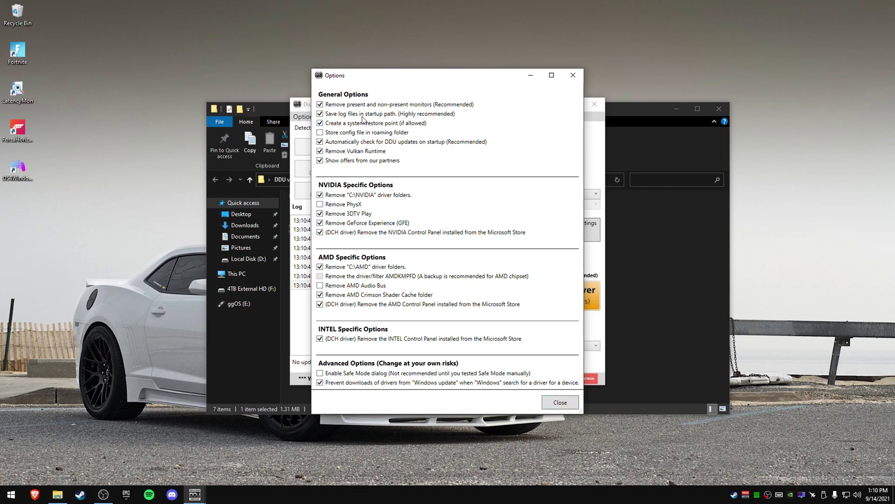
pyautogui.moveTo(425, 80)
pyautogui.mouseDown()
pyautogui.moveTo(436, 79)
pyautogui.moveTo(425, 82)
pyautogui.mouseUp()
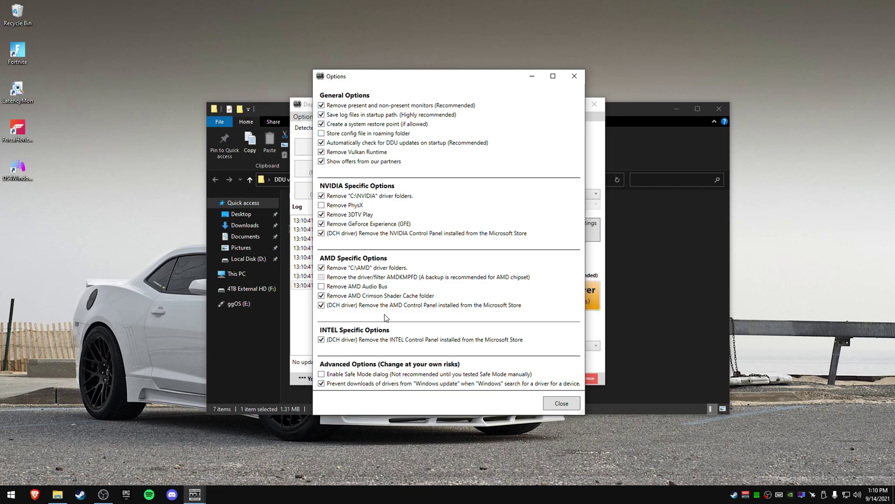
pyautogui.moveTo(399, 388)
# - Close Options, dismiss the Safe Mode notice, set device to GPU with NVIDIA vendor, then exit DDU
pyautogui.click(561, 404)
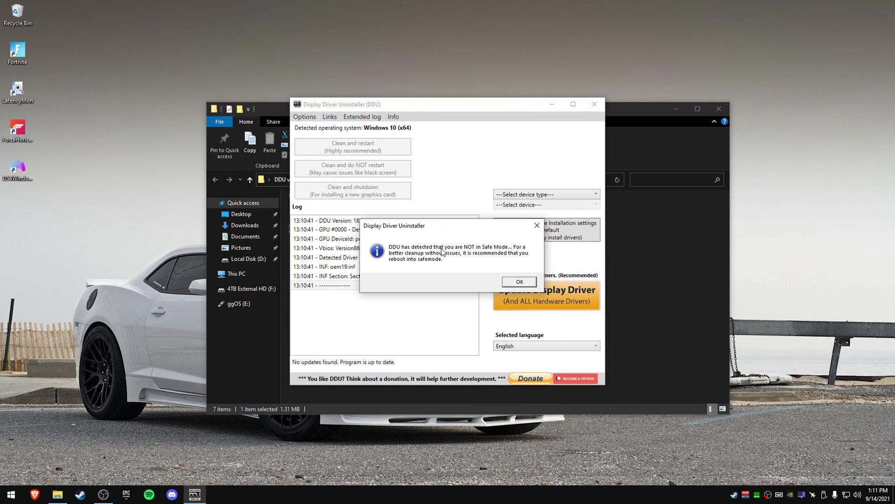
pyautogui.click(527, 287)
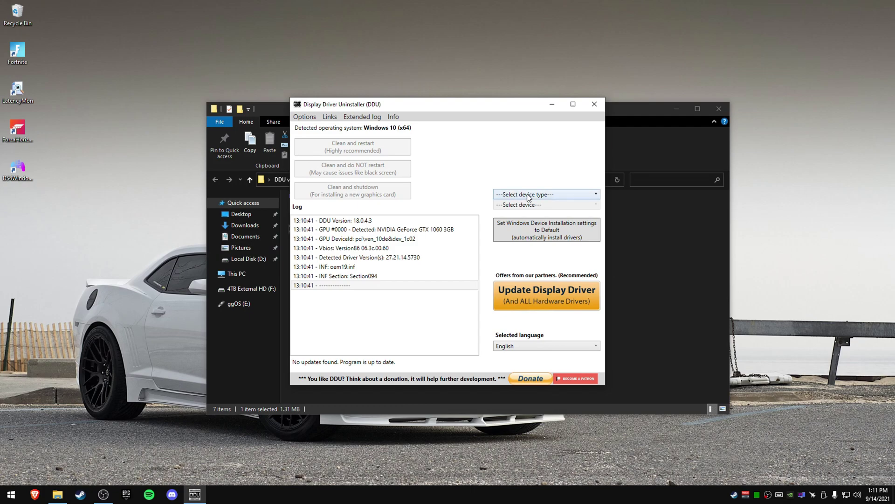
pyautogui.click(594, 194)
pyautogui.click(526, 222)
pyautogui.click(532, 205)
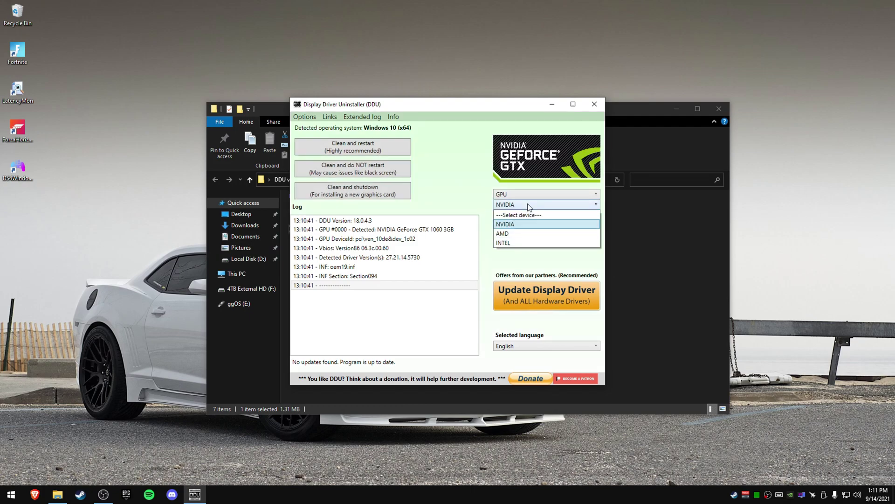
pyautogui.click(536, 207)
pyautogui.click(537, 206)
pyautogui.click(541, 216)
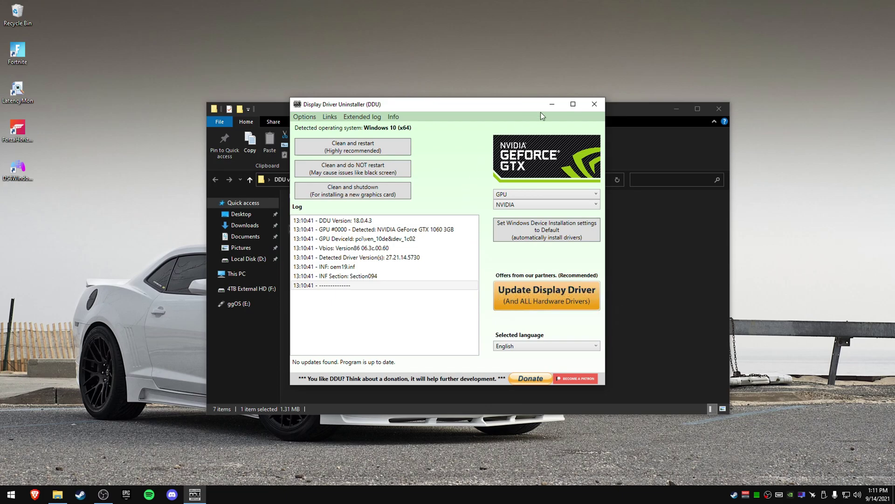
pyautogui.click(593, 104)
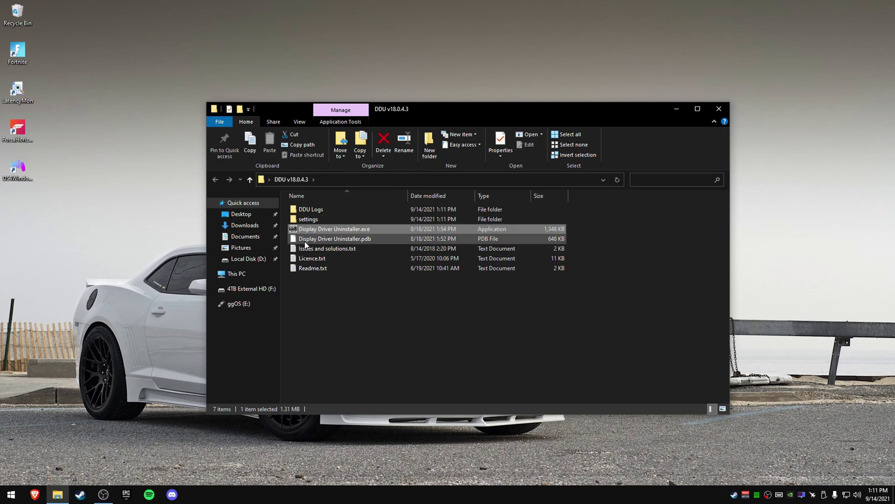
# - Close the DDU folder window and start NVCleanstall_1.10.0.exe from the desktop
pyautogui.click(162, 249)
pyautogui.rightClick(162, 245)
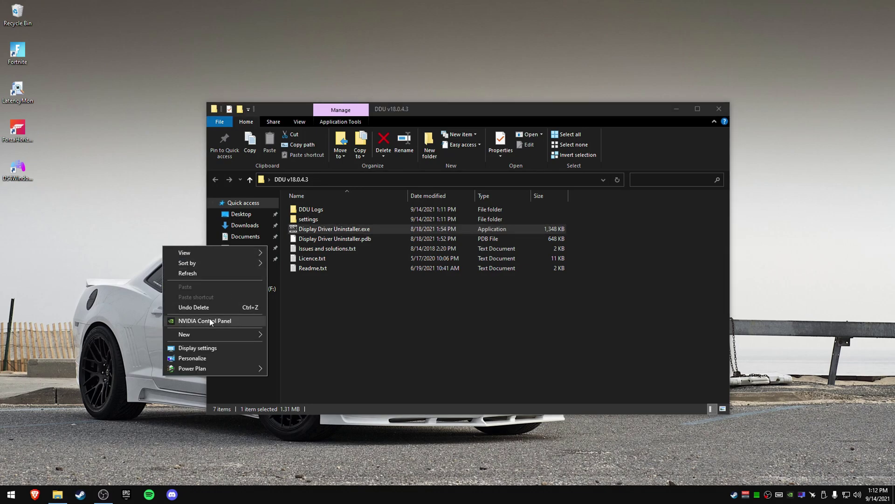
pyautogui.click(145, 293)
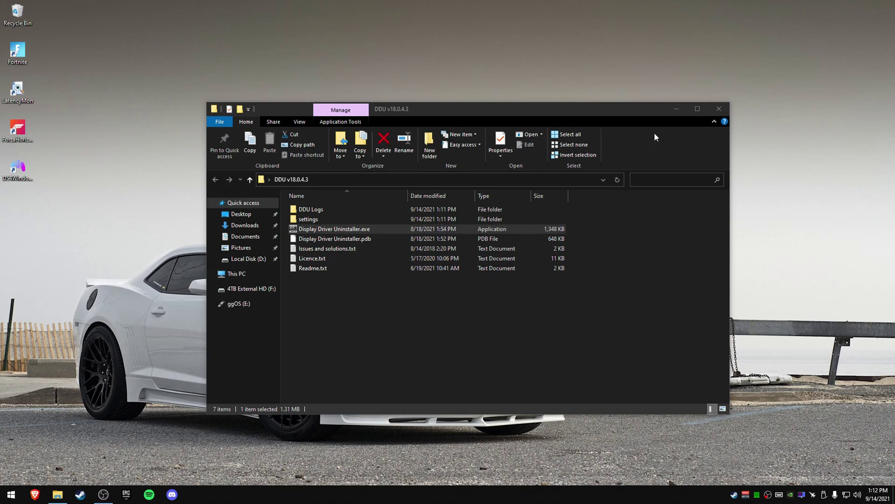
pyautogui.click(718, 108)
pyautogui.click(442, 217)
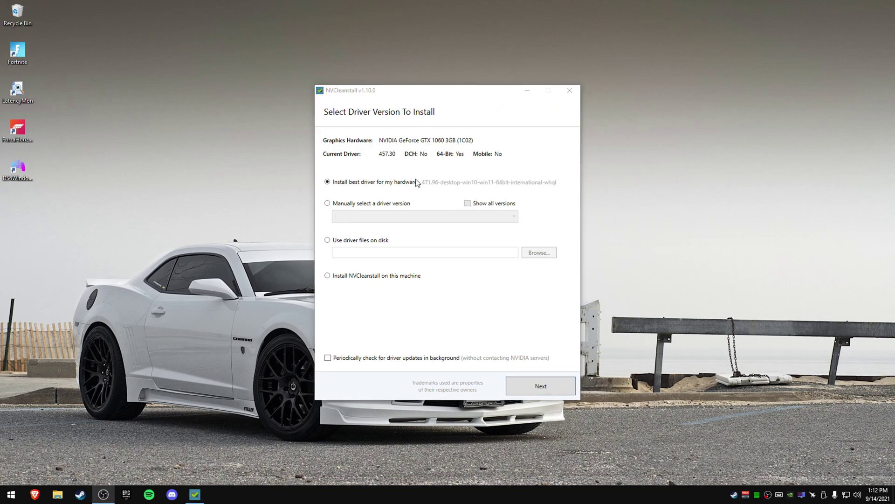
# - Choose manual driver version selection and scroll the version list toward 457.30
pyautogui.click(346, 205)
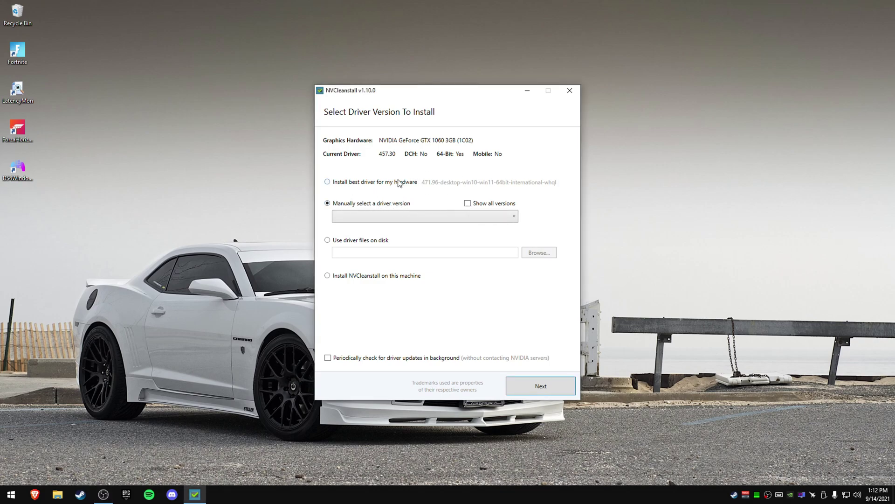
pyautogui.click(398, 217)
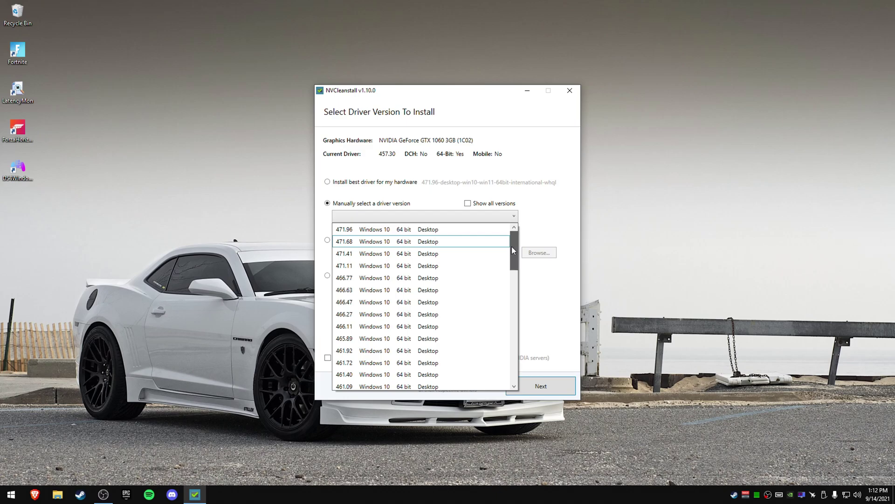
pyautogui.moveTo(511, 246); pyautogui.dragTo(523, 334)
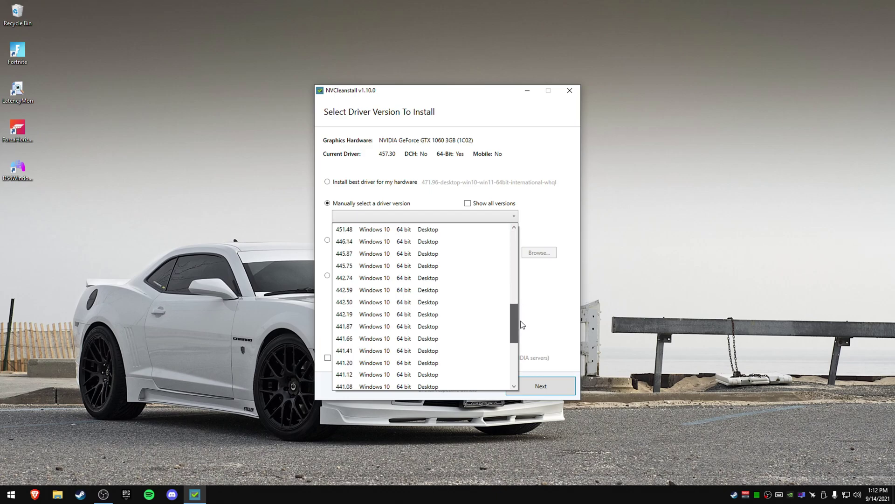
pyautogui.moveTo(520, 321); pyautogui.dragTo(518, 302)
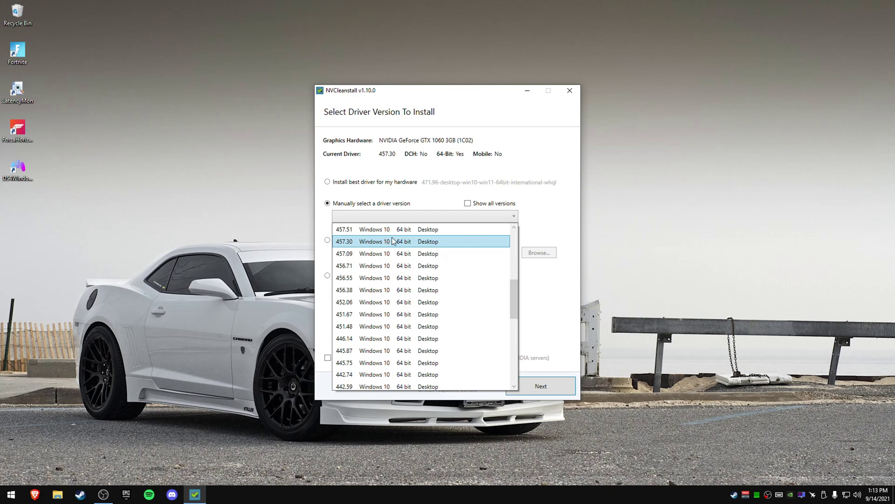
# - Scroll through the driver versions, passing 466.11, and pick version 457.30
pyautogui.moveTo(517, 296); pyautogui.dragTo(514, 284)
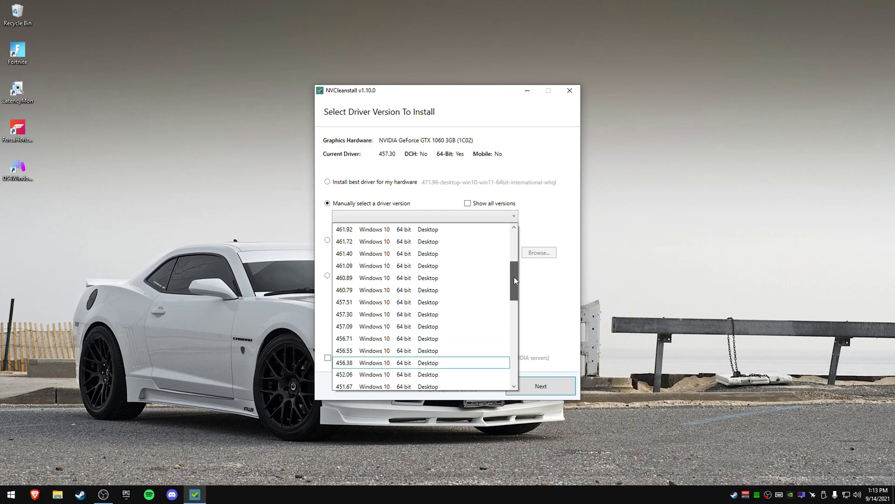
pyautogui.scroll(3, 461, 275)
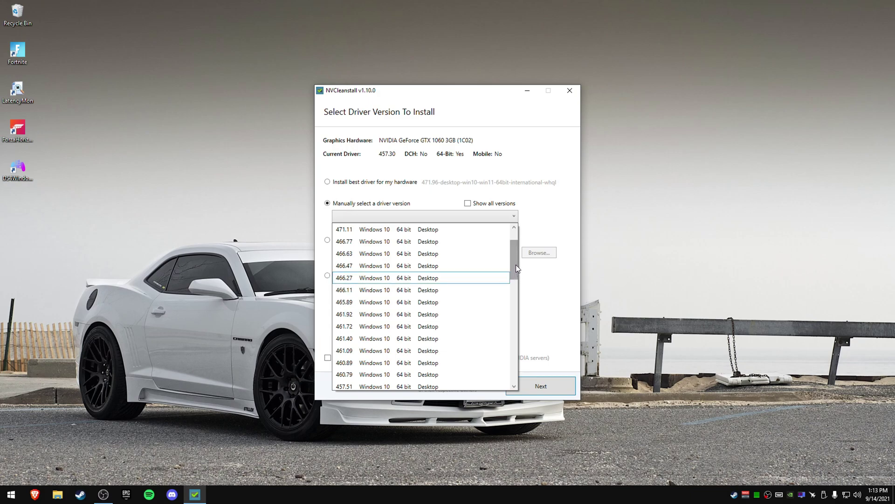
pyautogui.moveTo(516, 265); pyautogui.dragTo(508, 335)
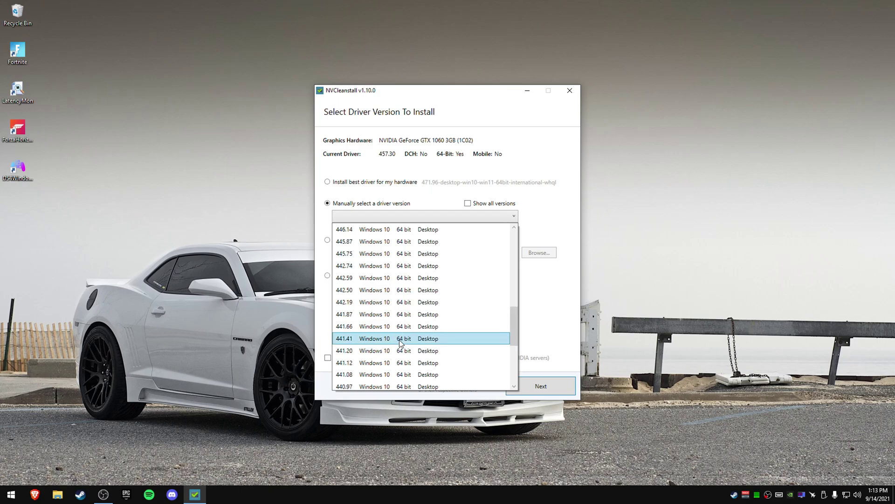
pyautogui.scroll(7, 399, 339)
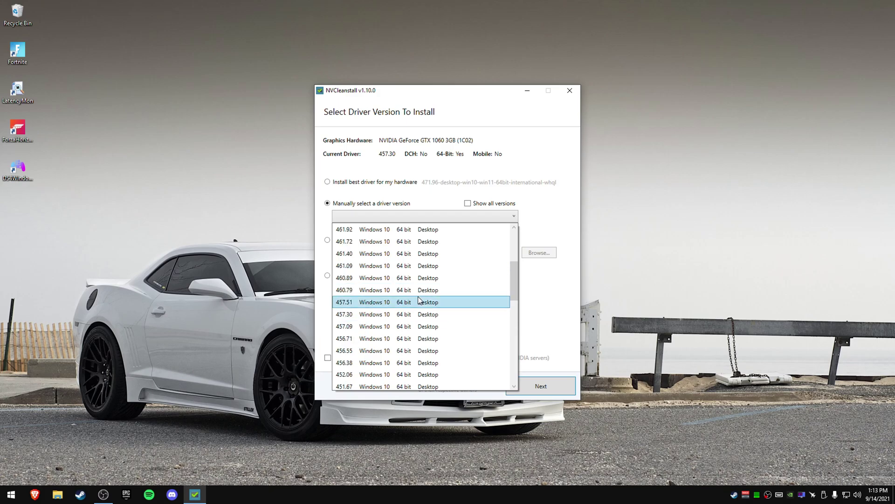
pyautogui.click(412, 282)
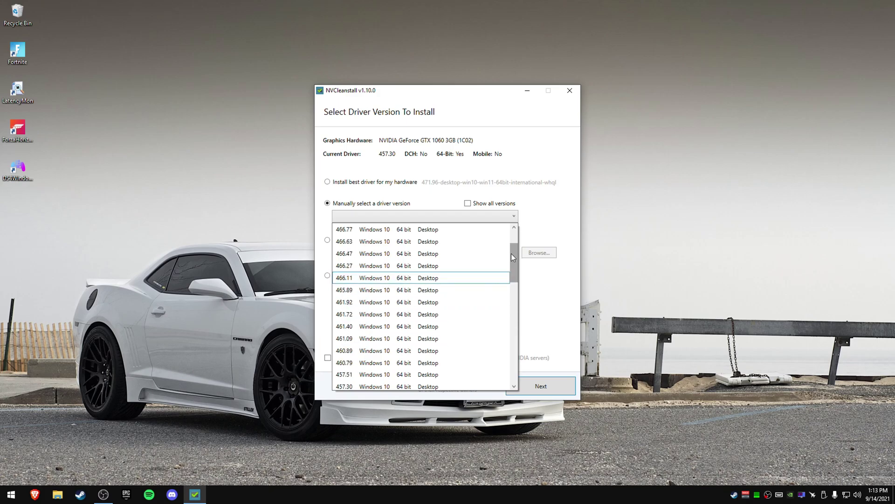
pyautogui.moveTo(516, 259); pyautogui.dragTo(516, 277)
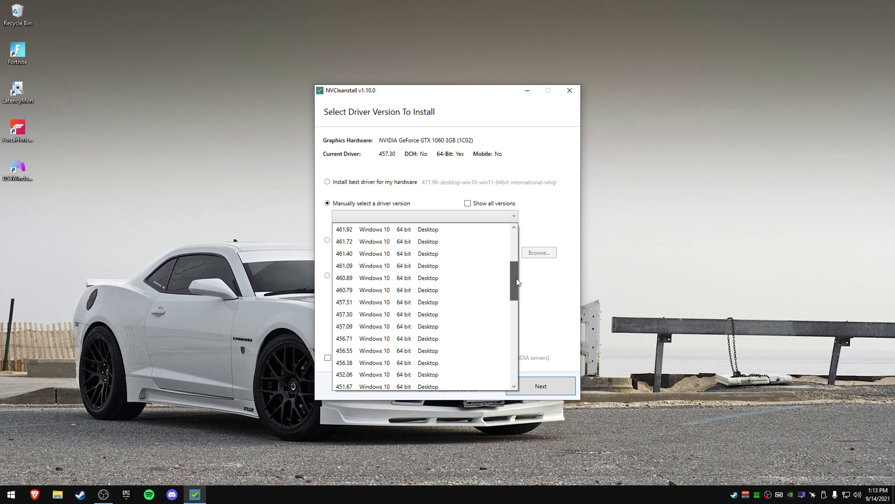
pyautogui.click(381, 316)
# - Try versions 461.92 and 456.71, settle back on 457.30, and continue to component selection
pyautogui.click(405, 216)
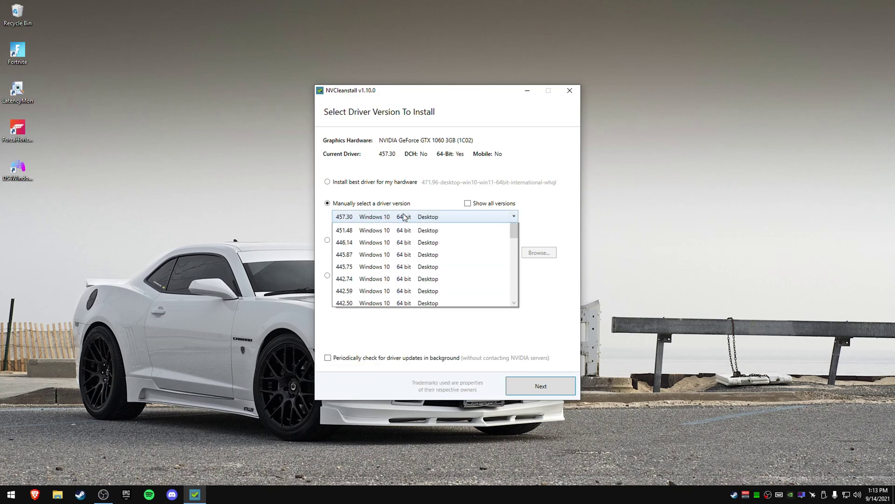
pyautogui.scroll(1, 364, 266)
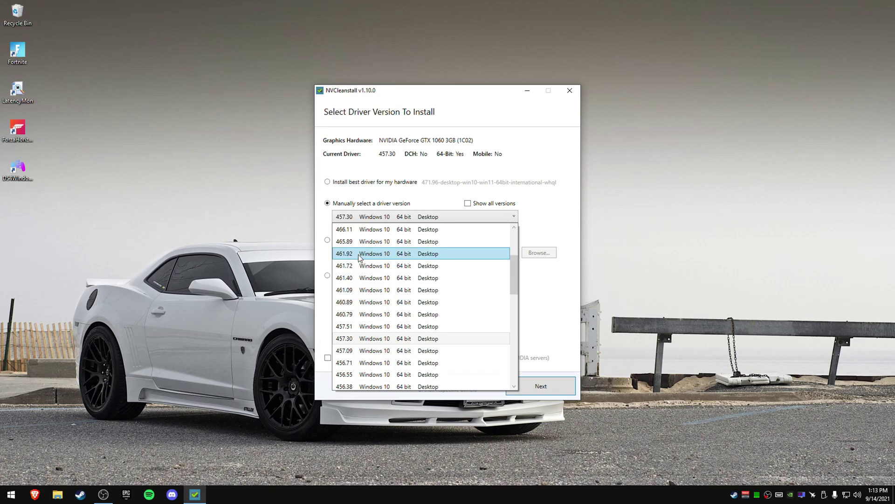
pyautogui.click(358, 254)
pyautogui.click(444, 217)
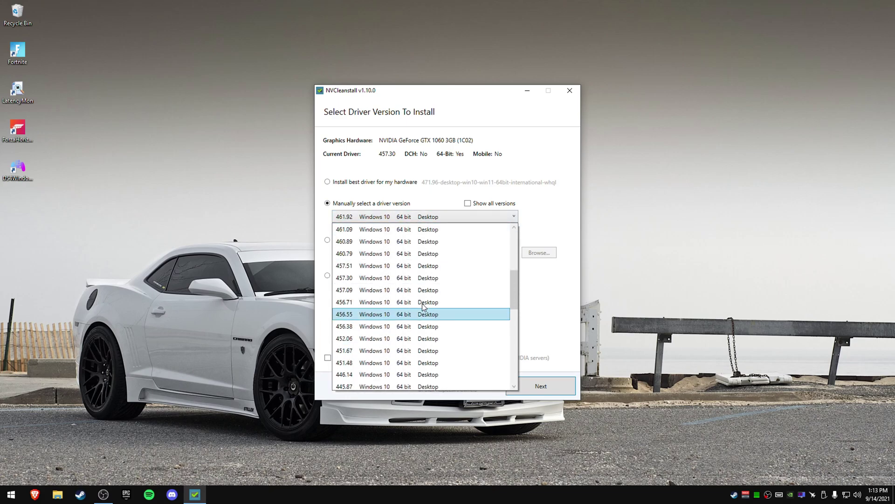
pyautogui.click(544, 215)
pyautogui.click(382, 219)
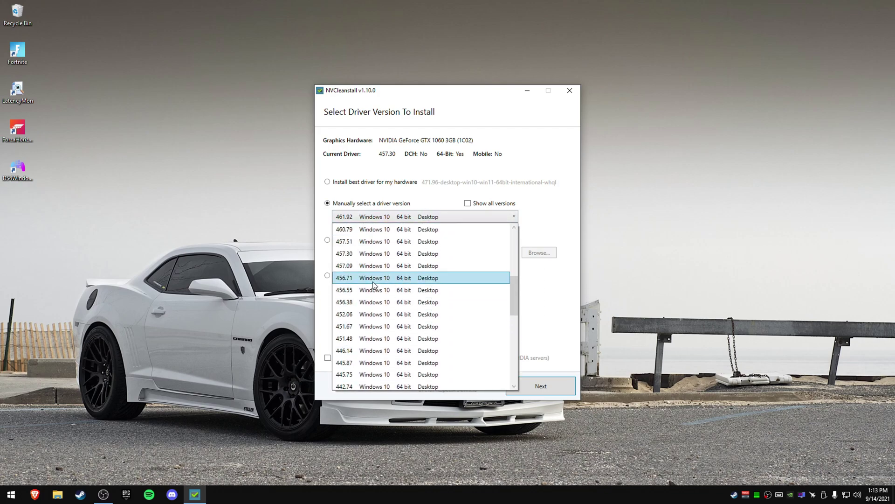
pyautogui.click(373, 279)
pyautogui.click(361, 218)
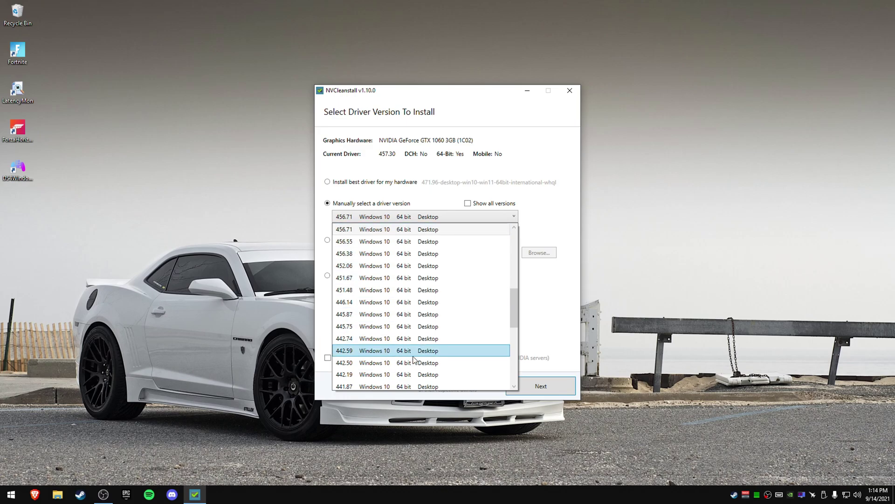
pyautogui.scroll(2, 415, 327)
pyautogui.click(415, 278)
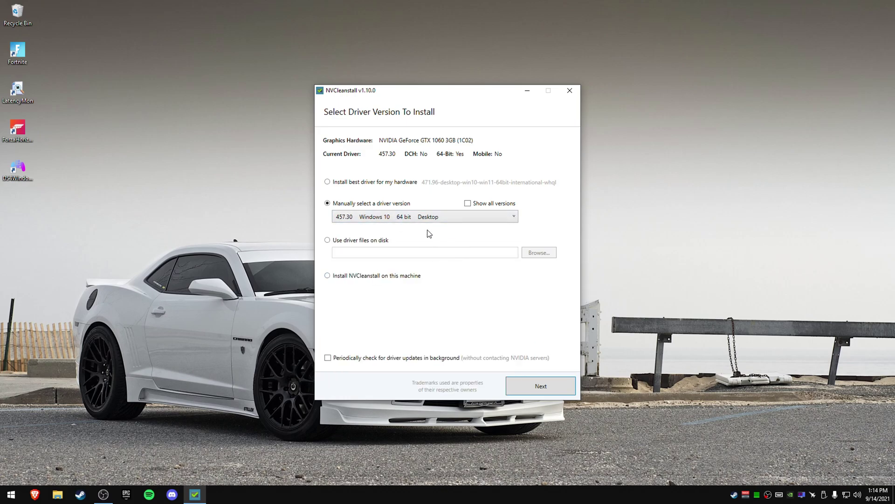
pyautogui.click(547, 392)
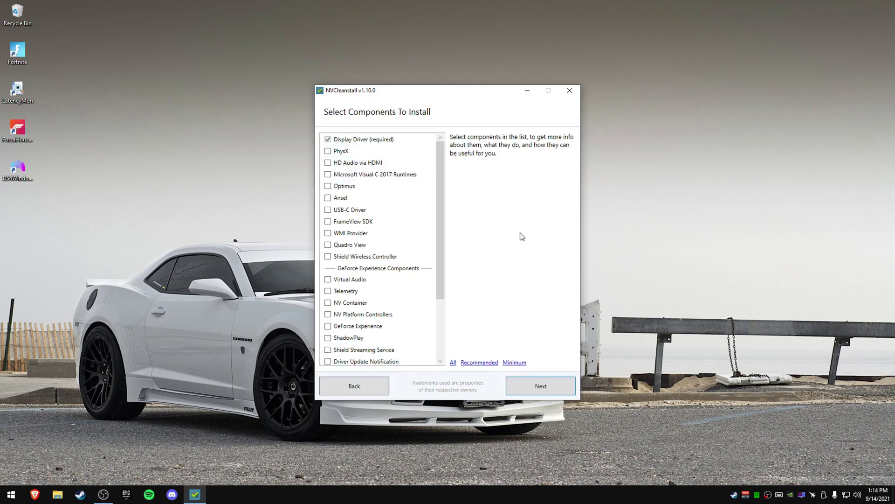
# - Apply the Recommended components minus HD Audio via HDMI and proceed to source preparation
pyautogui.click(478, 364)
pyautogui.click(329, 164)
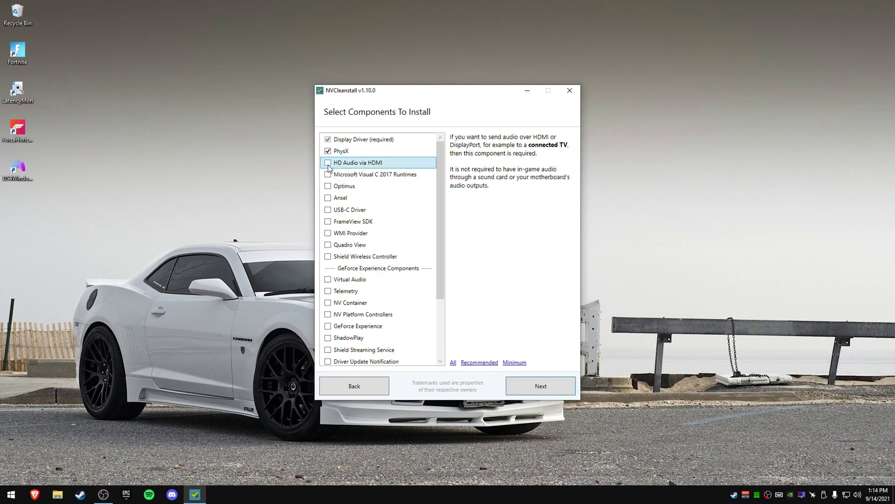
pyautogui.click(555, 387)
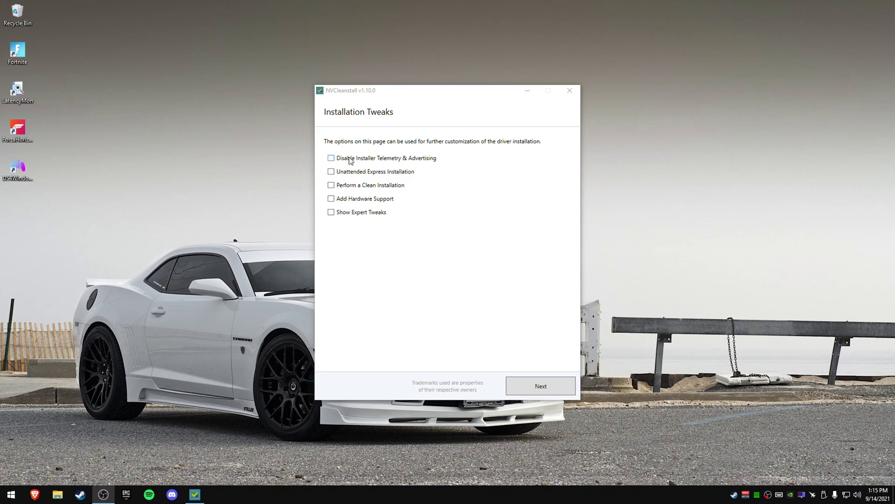
# - Tick installer/driver telemetry removal, clean installation, MSI and Easy-Anti-Cheat signing, then start processing
pyautogui.click(376, 158)
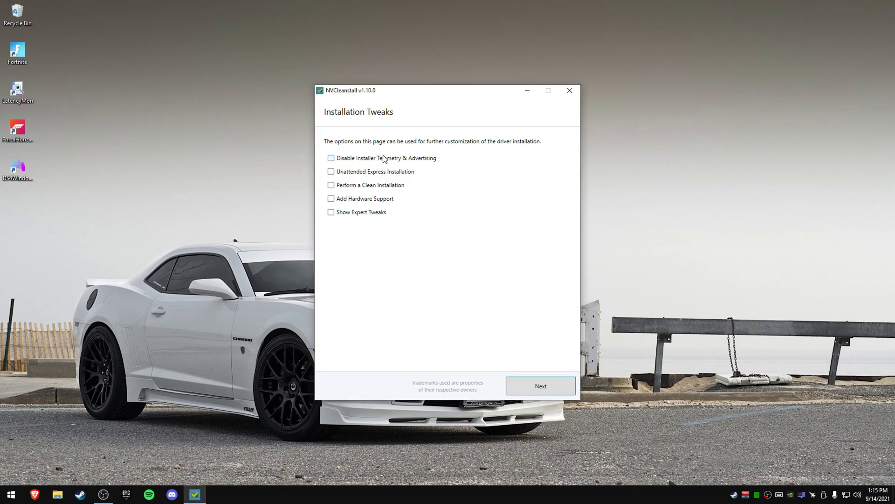
pyautogui.click(369, 185)
pyautogui.click(367, 213)
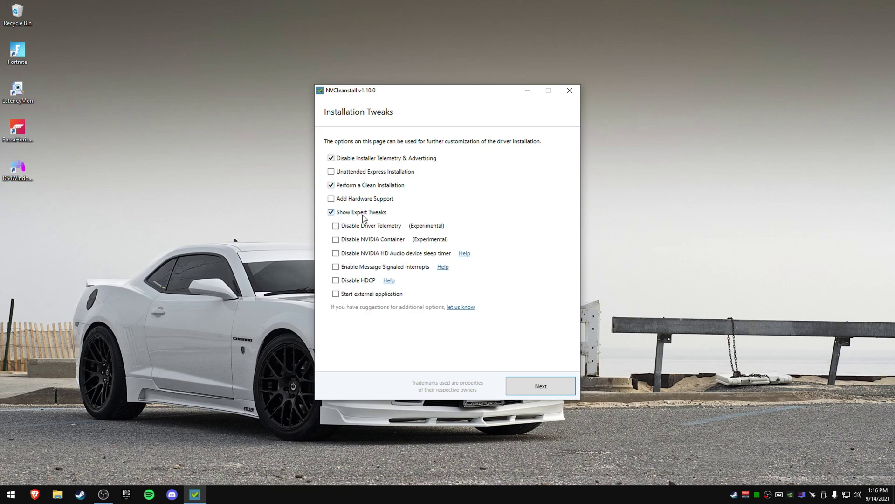
pyautogui.click(358, 226)
pyautogui.click(380, 254)
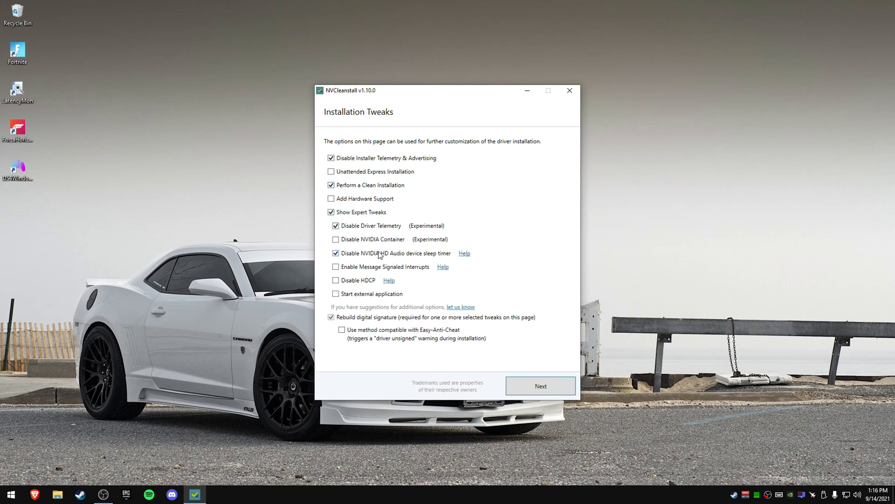
pyautogui.click(380, 254)
pyautogui.click(399, 270)
pyautogui.scroll(-1, 361, 343)
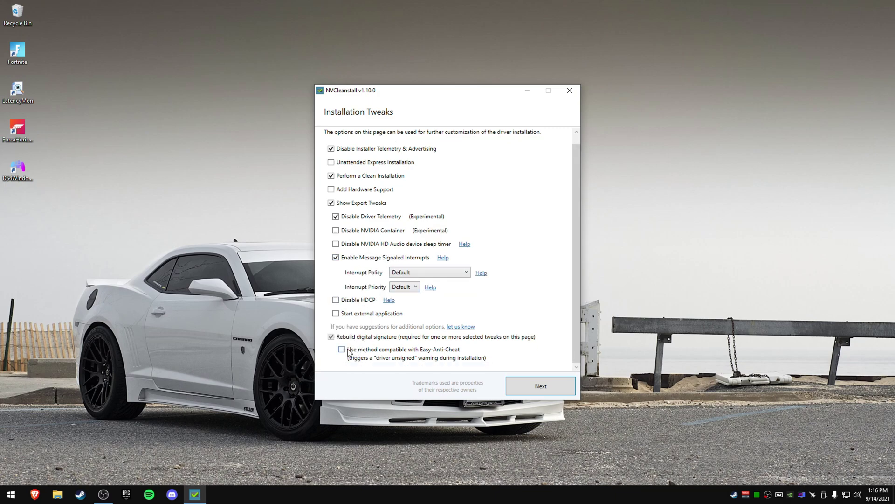
pyautogui.click(342, 351)
pyautogui.click(550, 387)
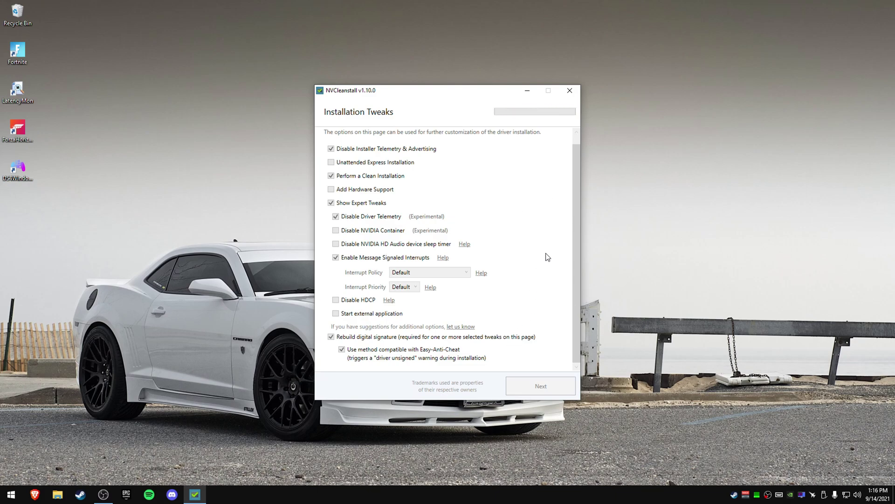
# - End the NVCleanstall task from Task Manager, then close Task Manager
pyautogui.rightClick(247, 494)
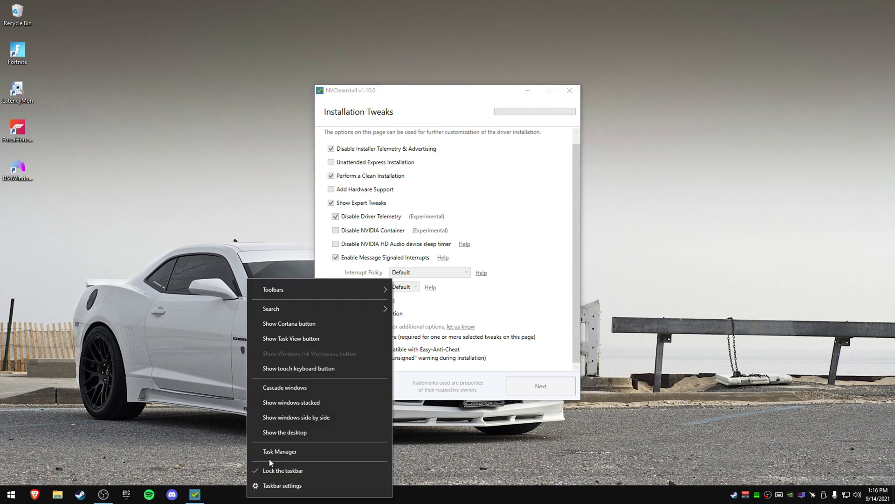
pyautogui.click(298, 451)
pyautogui.click(124, 133)
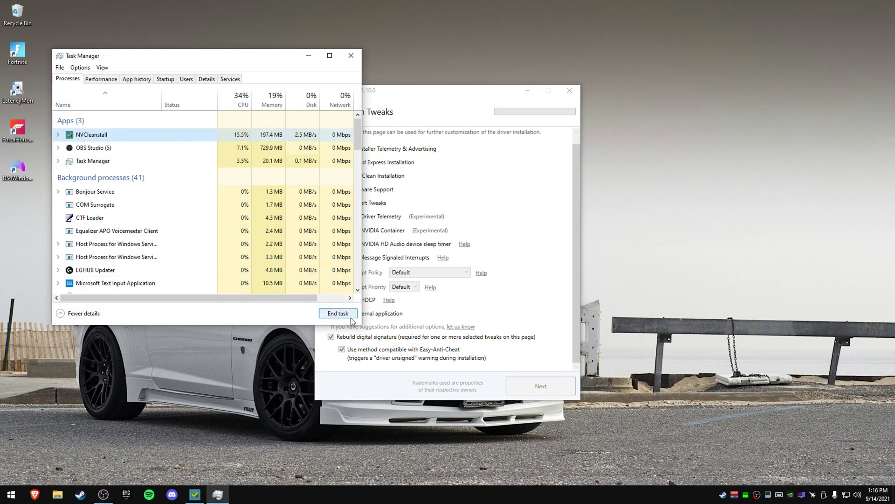
pyautogui.click(336, 313)
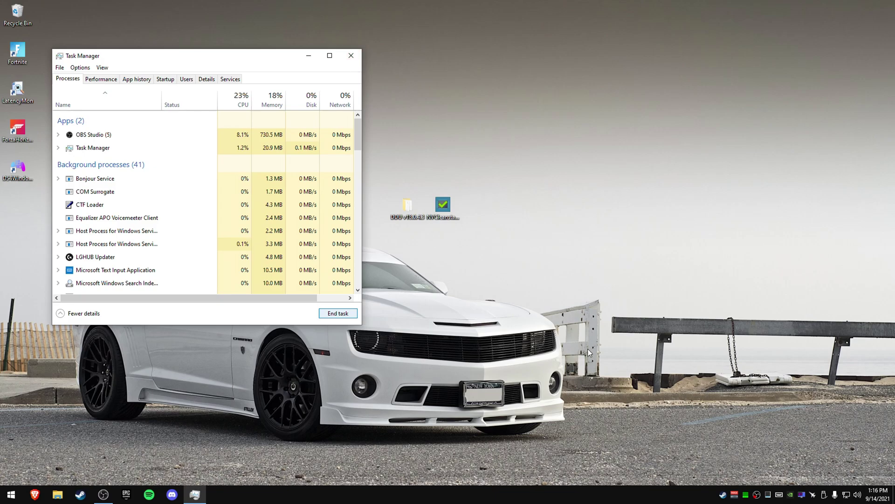
pyautogui.click(350, 56)
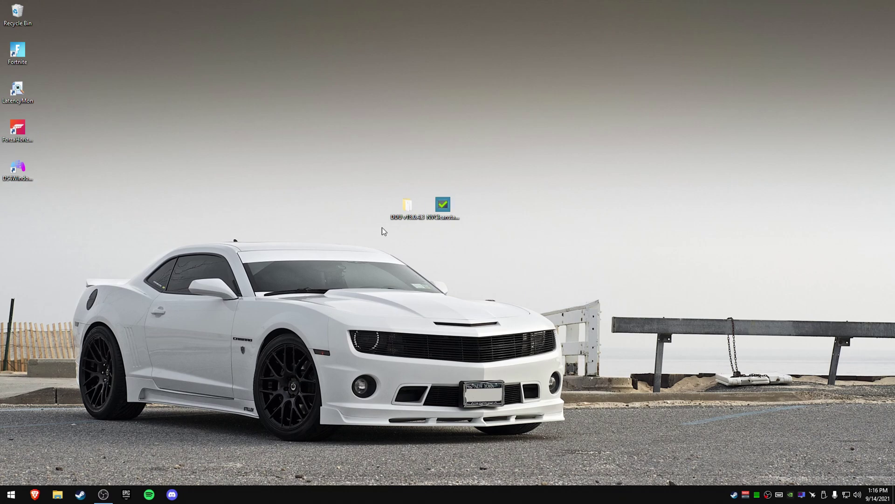
# - Open NVIDIA Control Panel from the desktop and review the global Manage 3D settings
pyautogui.rightClick(309, 241)
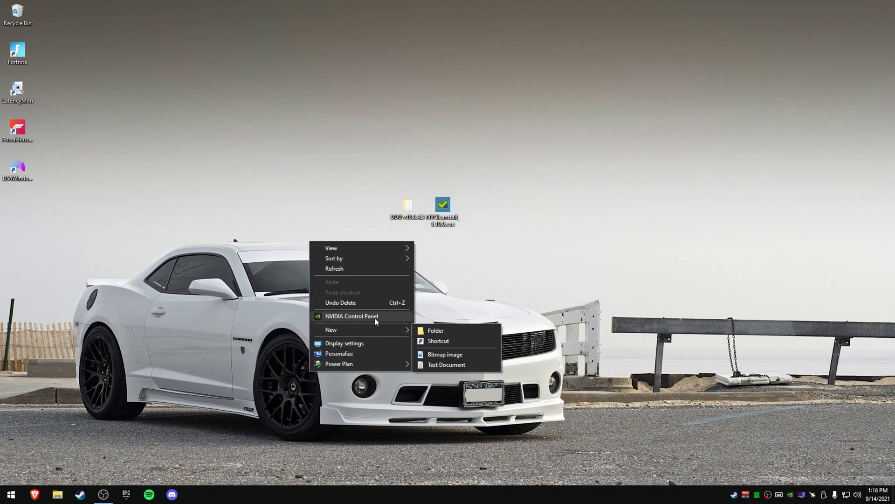
pyautogui.click(433, 274)
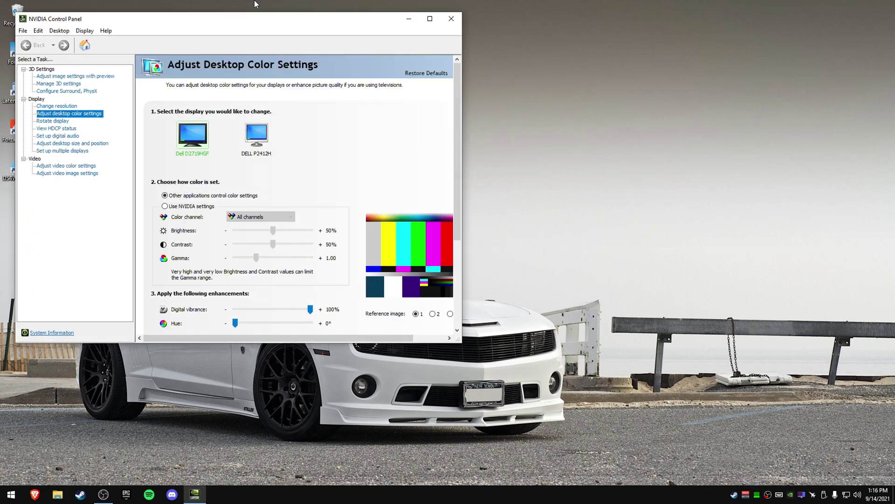
pyautogui.moveTo(252, 21); pyautogui.dragTo(451, 63)
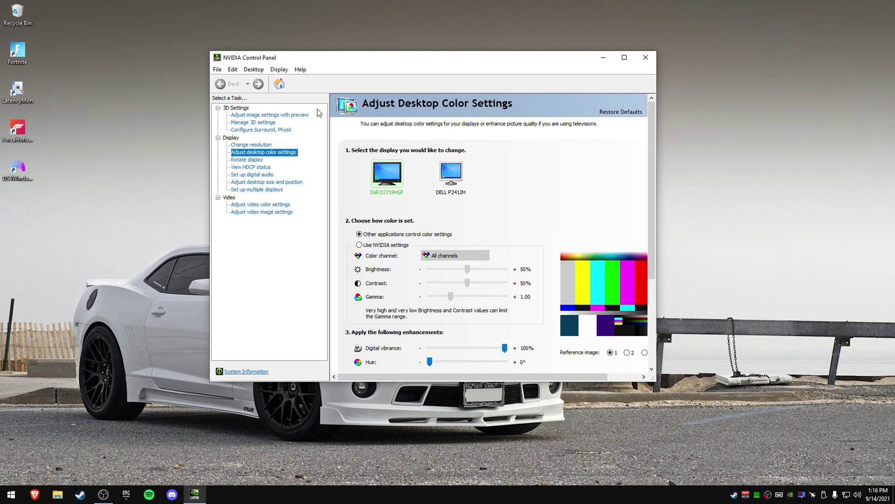
pyautogui.click(264, 123)
pyautogui.click(266, 115)
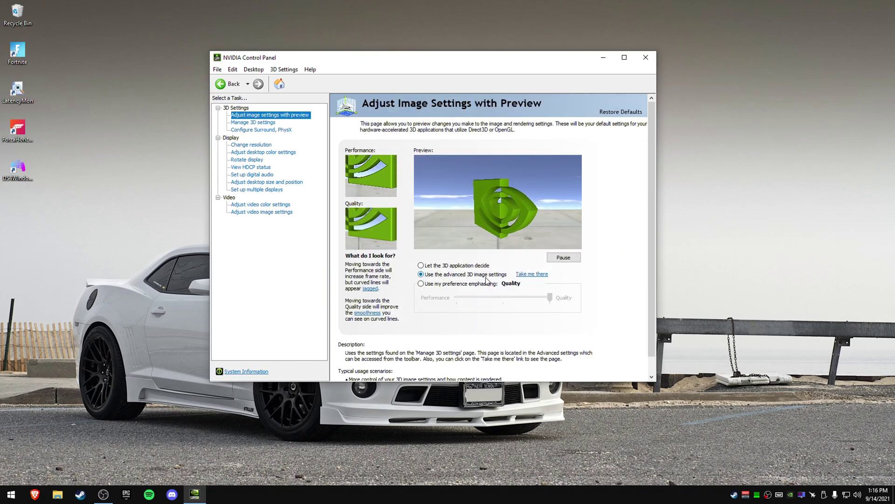
pyautogui.click(256, 122)
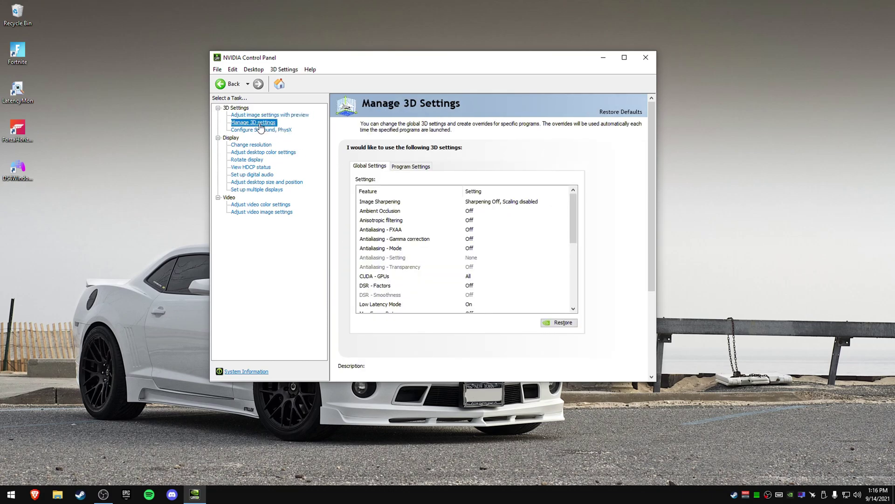
pyautogui.moveTo(575, 208)
pyautogui.mouseDown()
pyautogui.moveTo(580, 275)
pyautogui.moveTo(572, 203)
pyautogui.mouseUp()
# - Check the Surround/PhysX, desktop colour, and Dell D2719HGF resolution pages, then close the panel
pyautogui.click(284, 130)
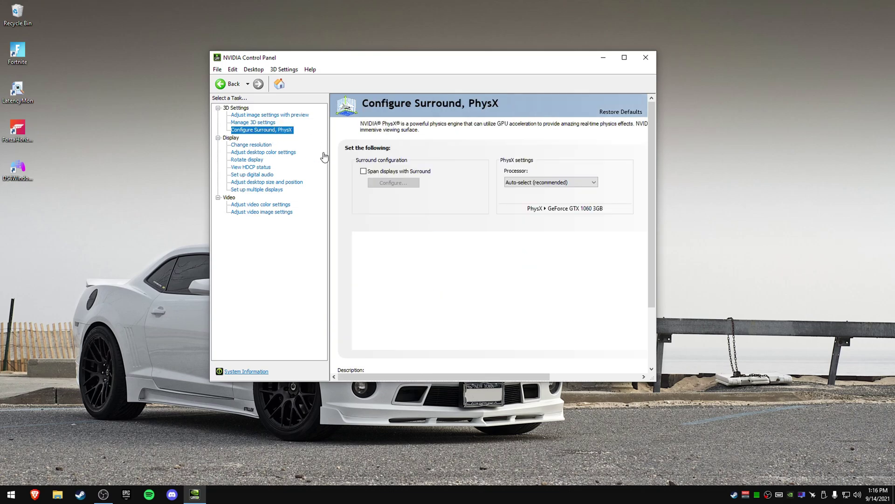
pyautogui.click(280, 152)
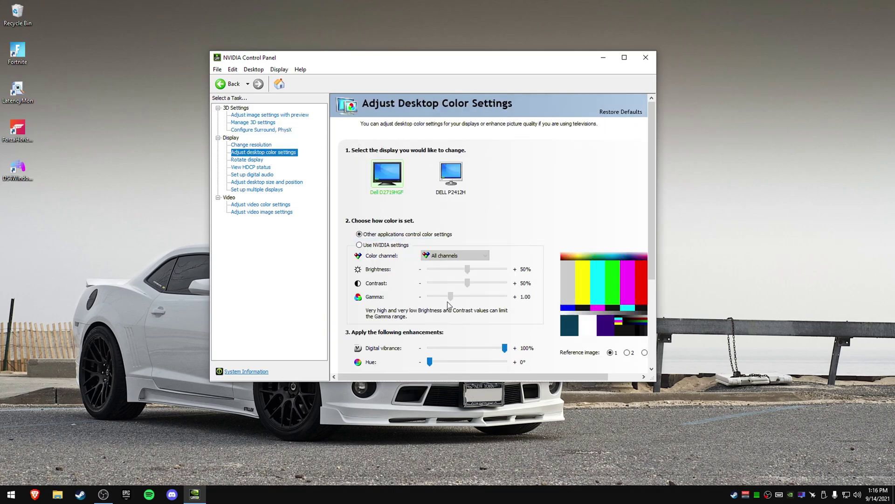
pyautogui.click(252, 145)
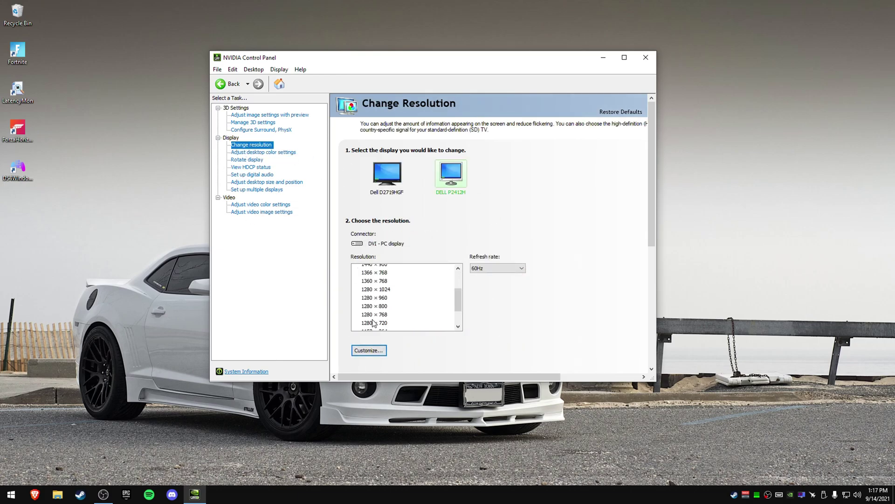
pyautogui.click(391, 177)
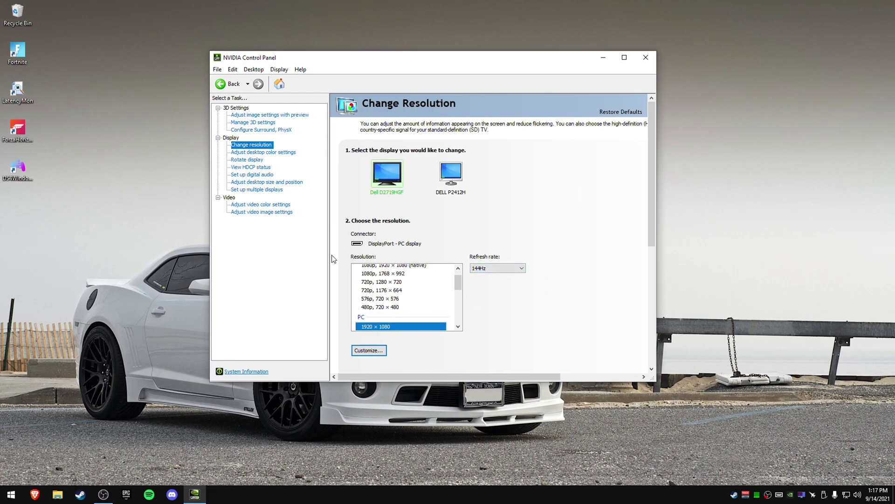
pyautogui.click(646, 57)
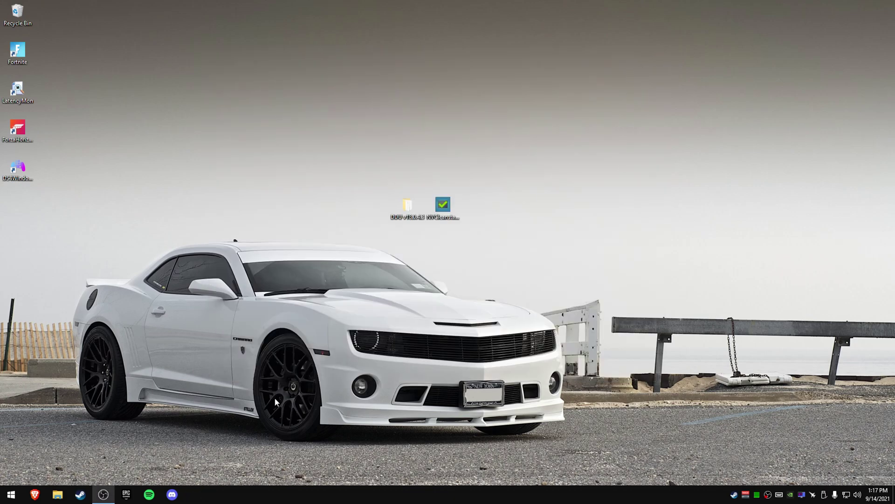
# - Save nvidiaProfileInspector.zip from GitHub release 2.3.0.13 and reveal it in the Downloads folder
pyautogui.click(56, 495)
pyautogui.moveTo(435, 107); pyautogui.dragTo(894, 129)
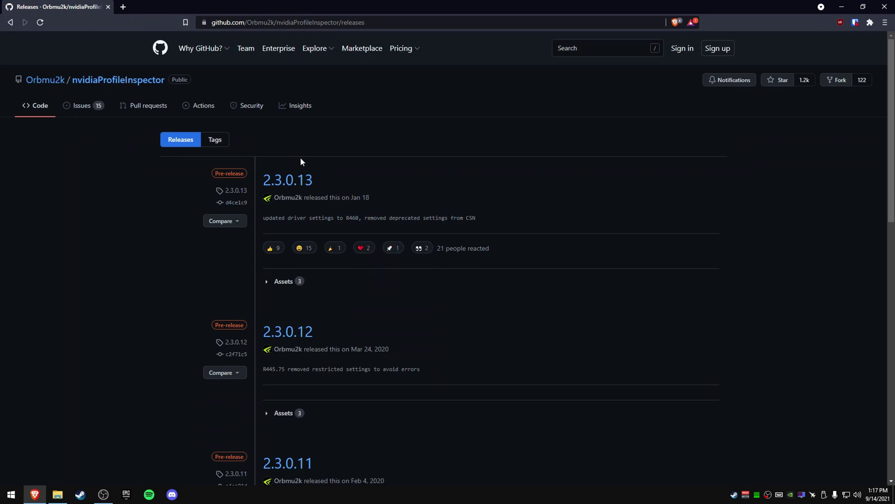
pyautogui.click(300, 179)
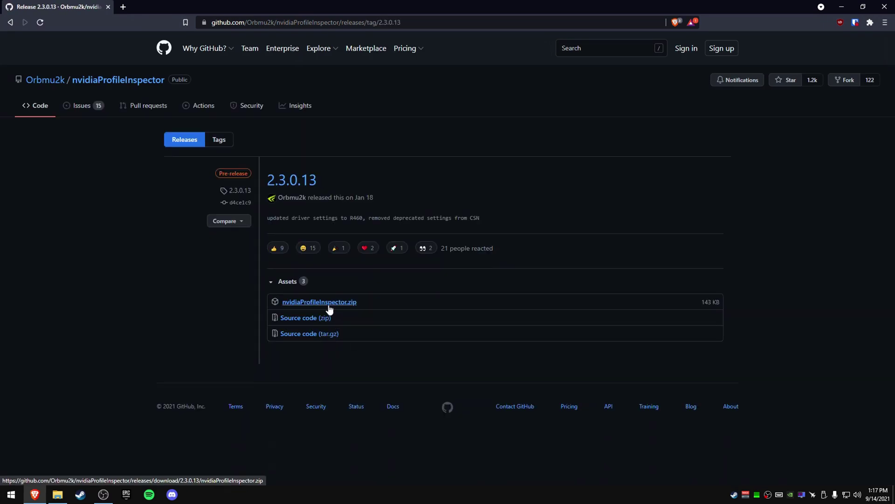
pyautogui.click(329, 306)
pyautogui.click(390, 251)
pyautogui.rightClick(37, 470)
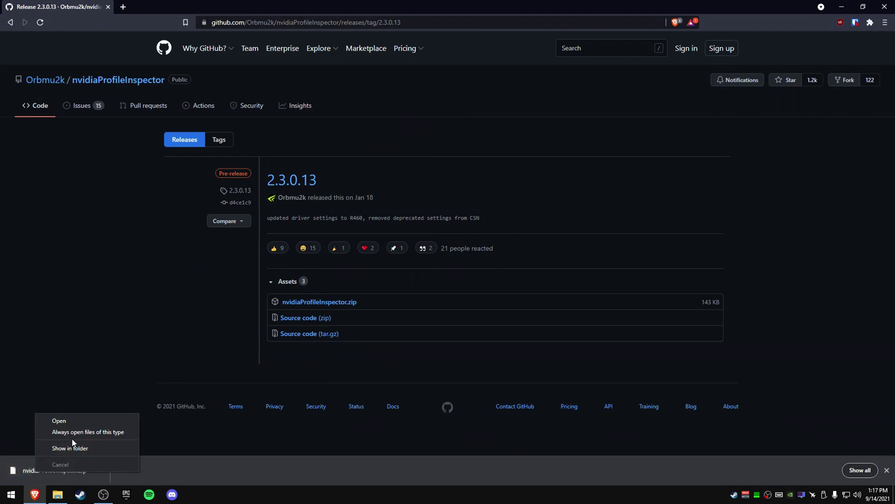
pyautogui.click(70, 448)
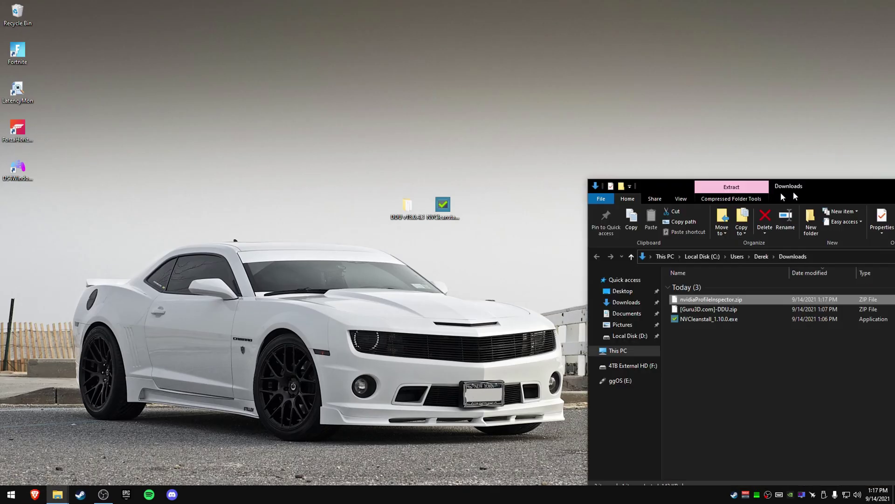
# - Extract nvidiaProfileInspector.zip with 7-Zip into an nvidiaProfileInspector folder
pyautogui.moveTo(783, 197); pyautogui.dragTo(266, 173)
pyautogui.rightClick(279, 278)
pyautogui.moveTo(352, 293)
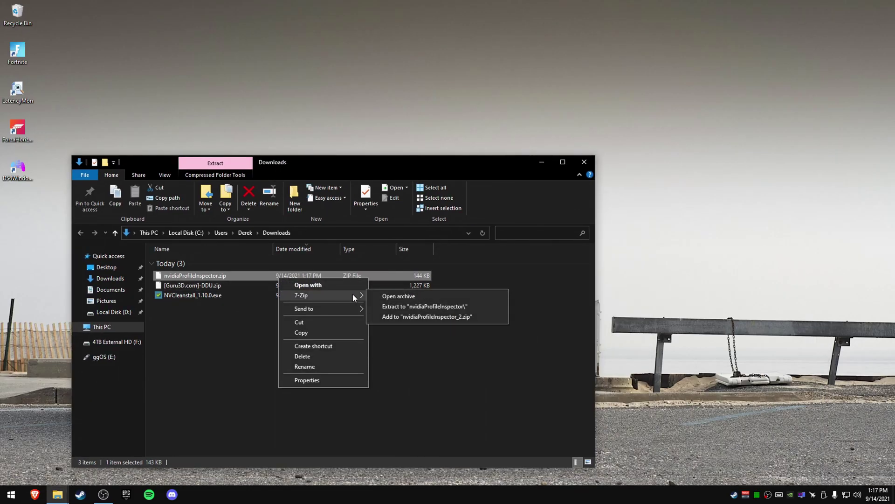
pyautogui.click(397, 306)
# - Launch nvidiaProfileInspector.exe from the extracted folder and centre its window
pyautogui.click(202, 306)
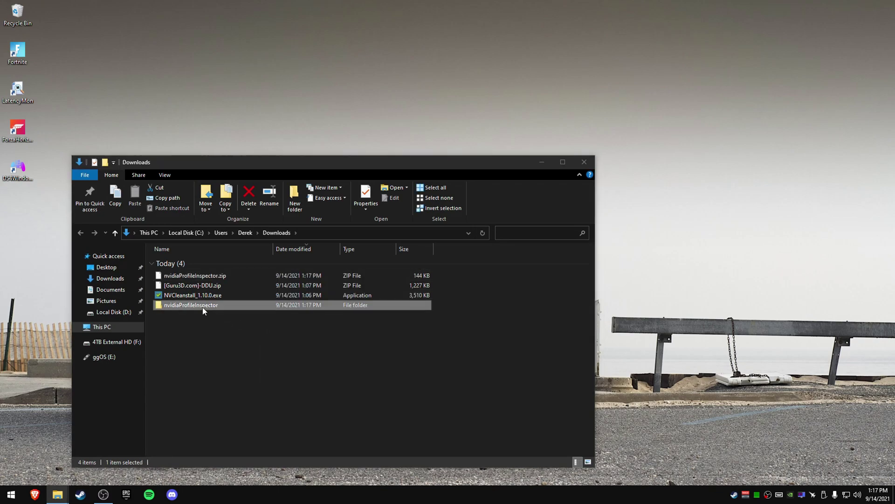
pyautogui.doubleClick(202, 306)
pyautogui.rightClick(212, 259)
pyautogui.click(260, 275)
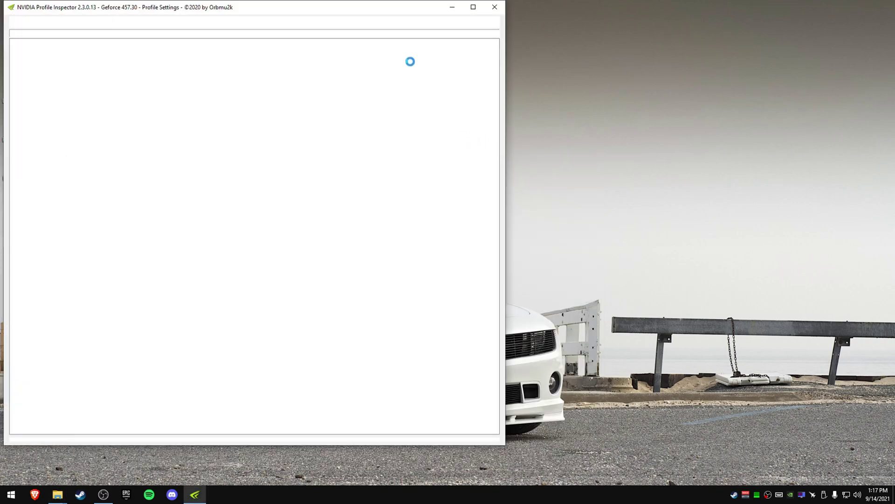
pyautogui.moveTo(345, 9); pyautogui.dragTo(510, 28)
pyautogui.moveTo(661, 122); pyautogui.dragTo(508, 41)
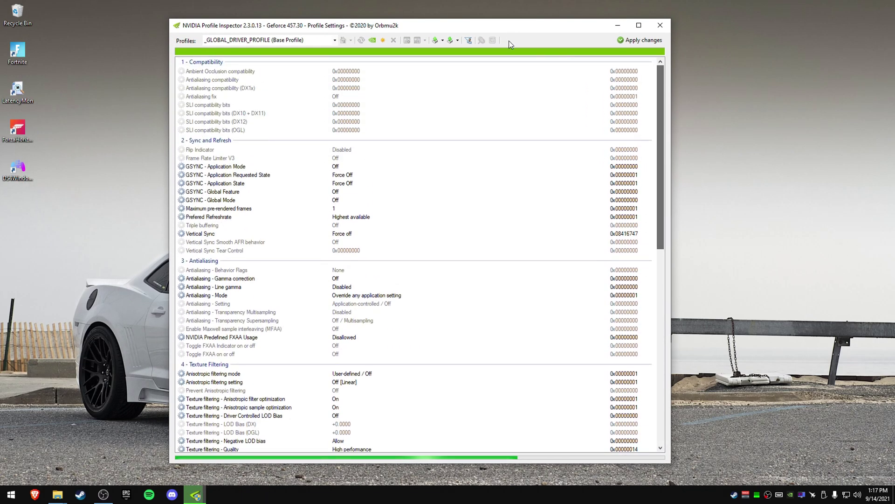
pyautogui.click(449, 41)
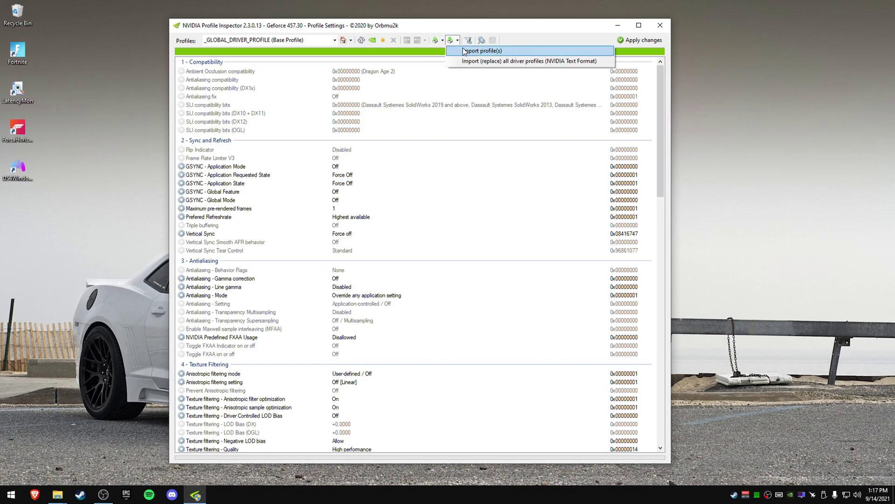
pyautogui.click(462, 51)
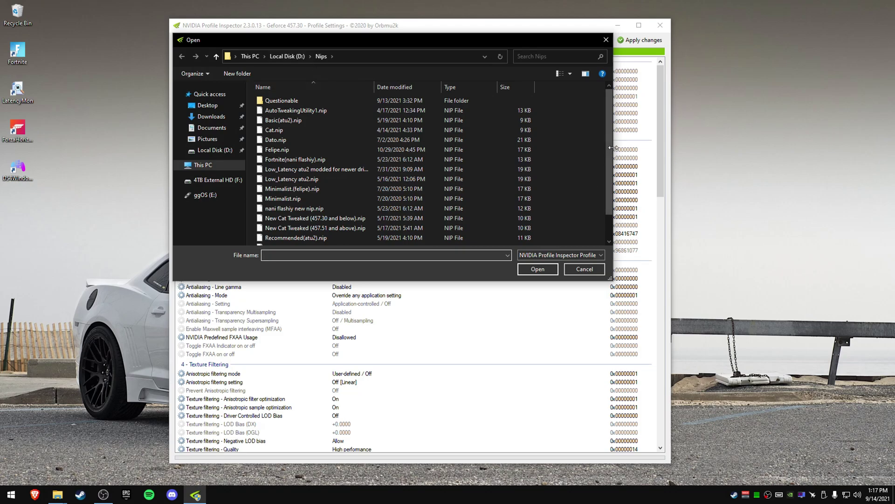
pyautogui.scroll(-1, 609, 140)
pyautogui.scroll(1, 609, 140)
pyautogui.scroll(-1, 611, 146)
pyautogui.scroll(1, 606, 124)
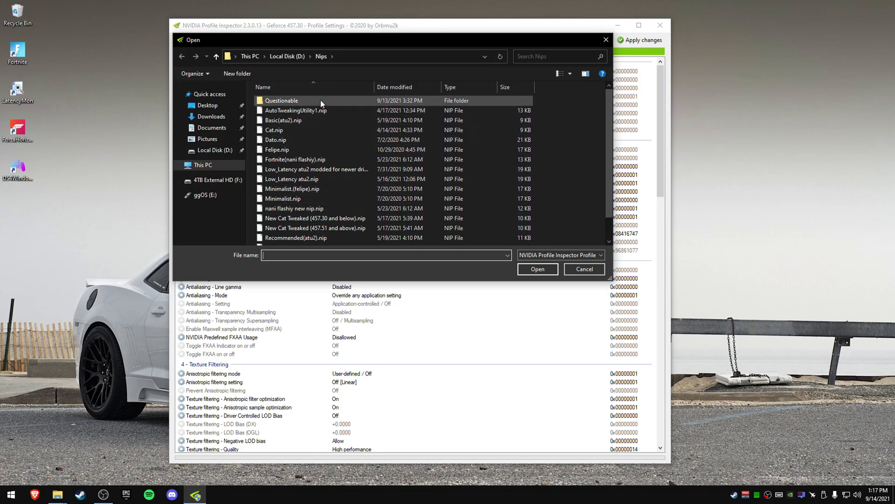
pyautogui.scroll(-1, 336, 186)
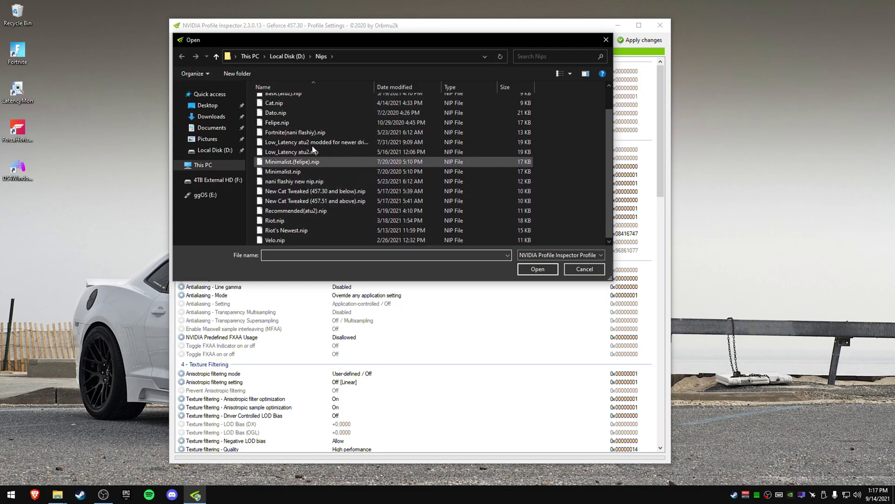
pyautogui.scroll(1, 411, 192)
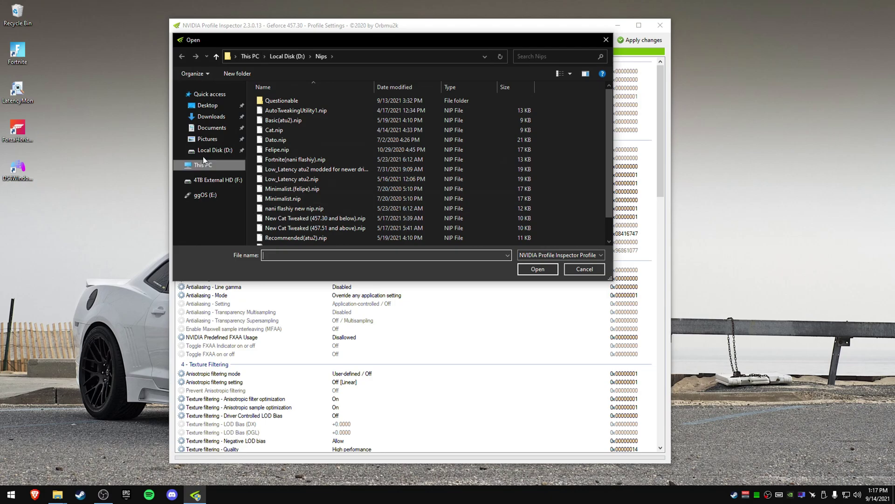
pyautogui.click(449, 216)
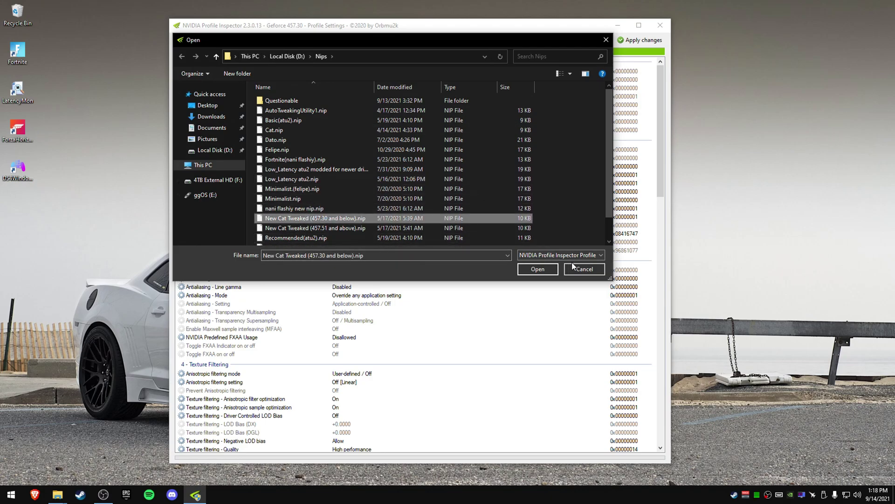
pyautogui.click(583, 266)
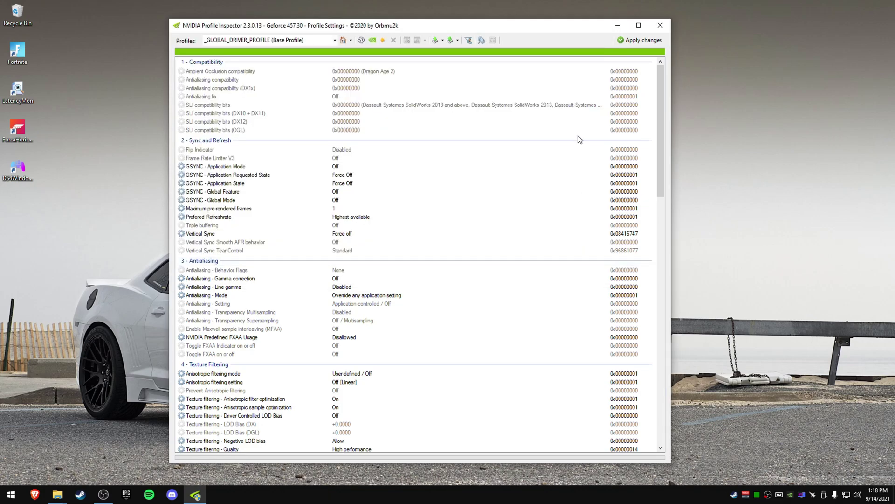
# - Close Profile Inspector and delete the DDU and NVCleanstall items from the desktop
pyautogui.click(660, 27)
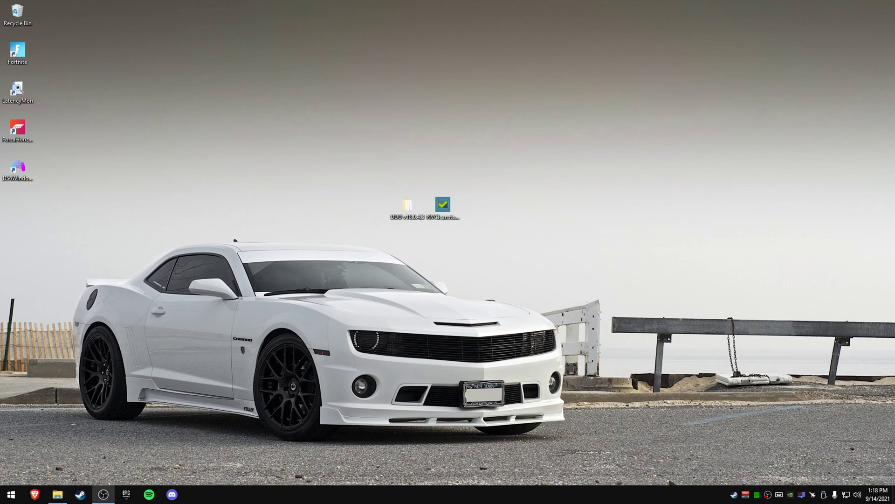
pyautogui.moveTo(474, 235); pyautogui.dragTo(345, 179)
pyautogui.rightClick(443, 203)
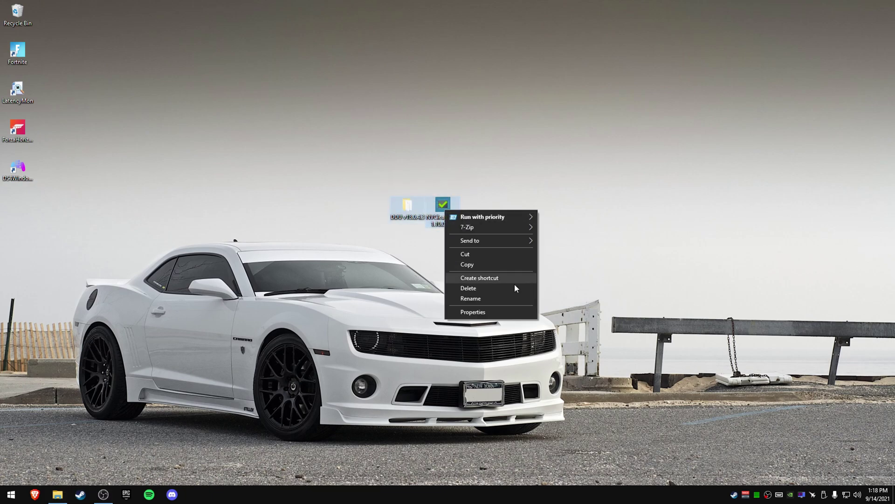
pyautogui.click(515, 286)
# - Empty the Recycle Bin, confirming permanent deletion of the two items
pyautogui.rightClick(23, 14)
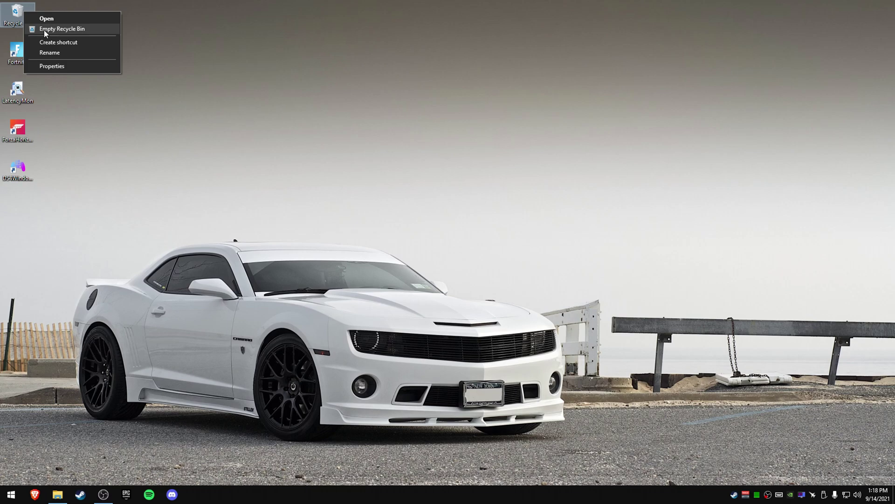
pyautogui.click(47, 29)
pyautogui.click(499, 255)
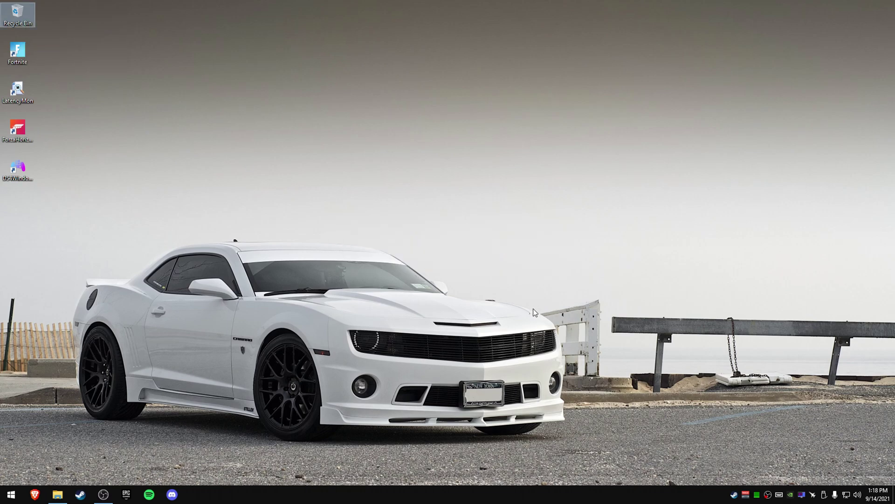